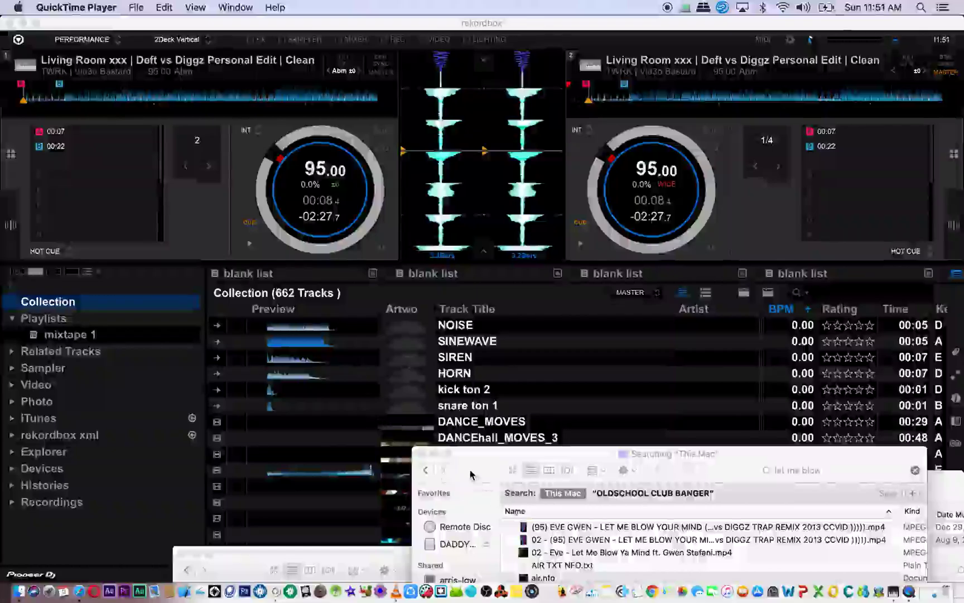
Step: Bring the 'let me blow' Finder search window forward and position it over the lower track list
left_click_drag(470, 474, 495, 489)
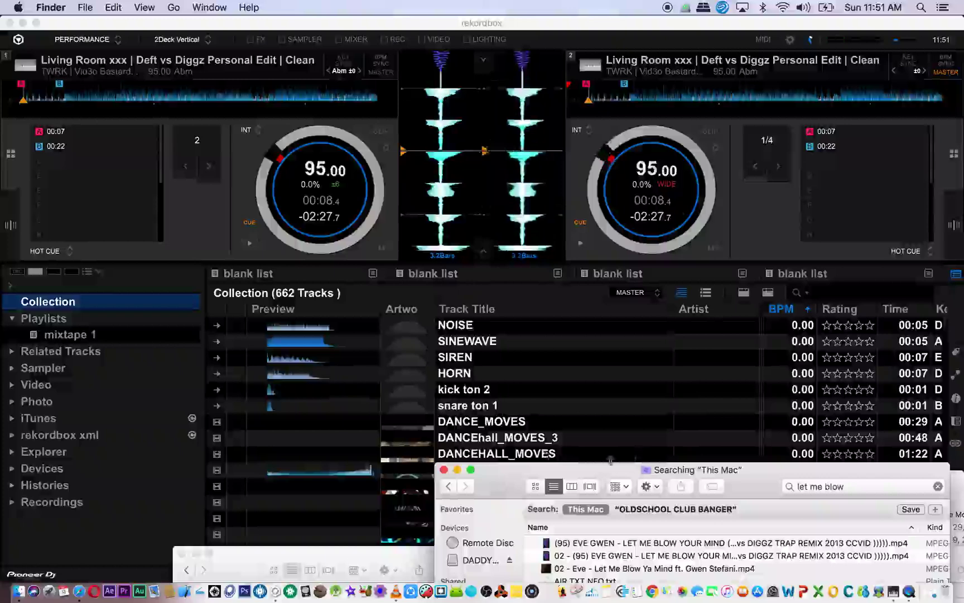
left_click_drag(608, 473, 624, 466)
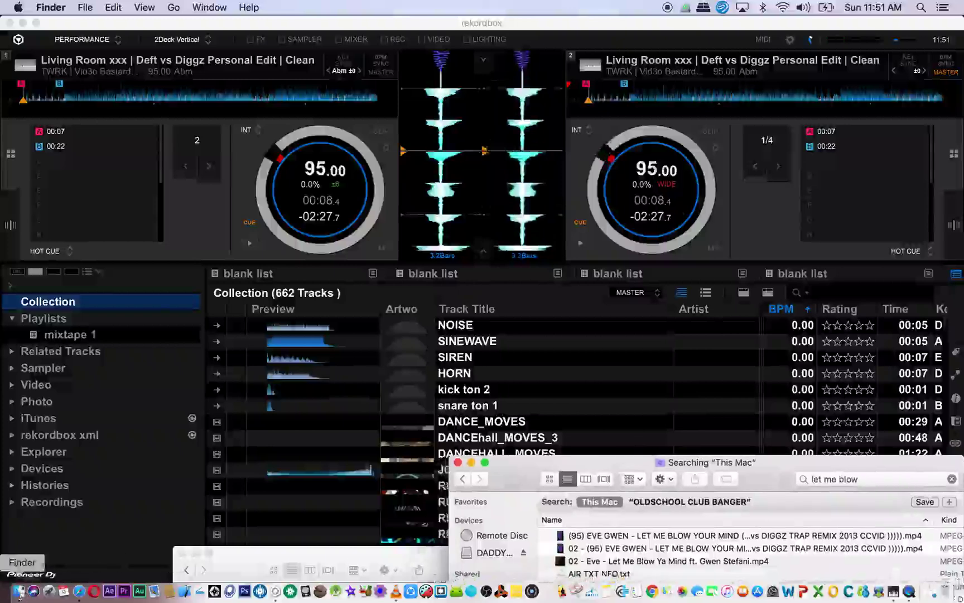
Step: Open a new Finder window and show the Applications folder
left_click(85, 7)
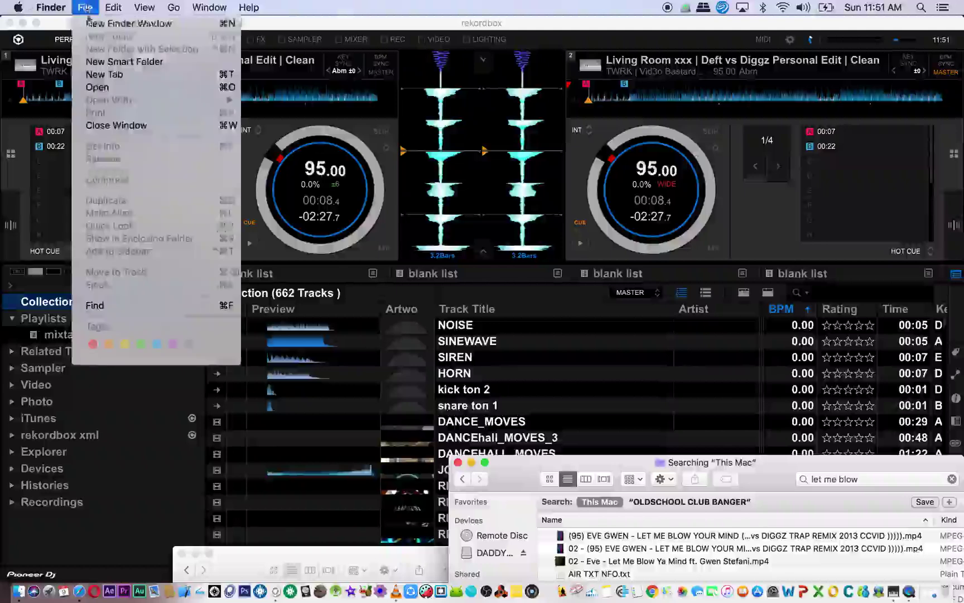
left_click(129, 17)
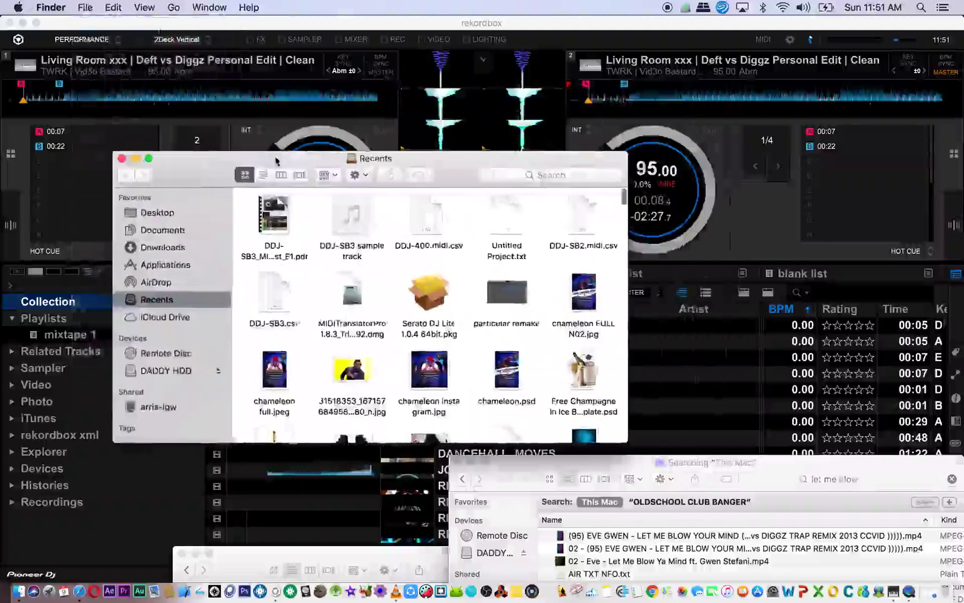
left_click_drag(524, 92, 323, 158)
left_click(160, 266)
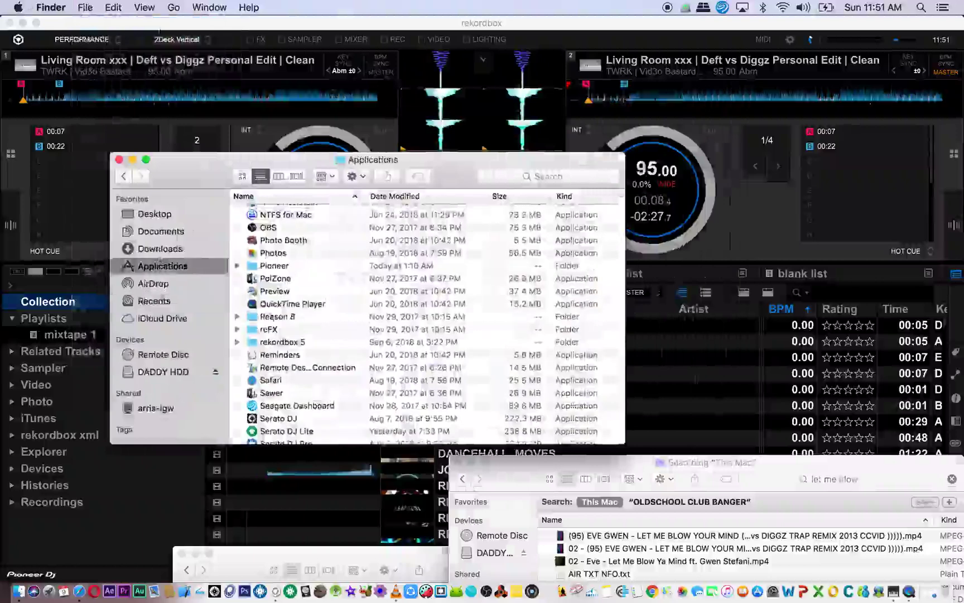
Step: Open the rekordbox 5 folder and bring up the rekordbox app's context menu
left_click(271, 343)
double_click(272, 343)
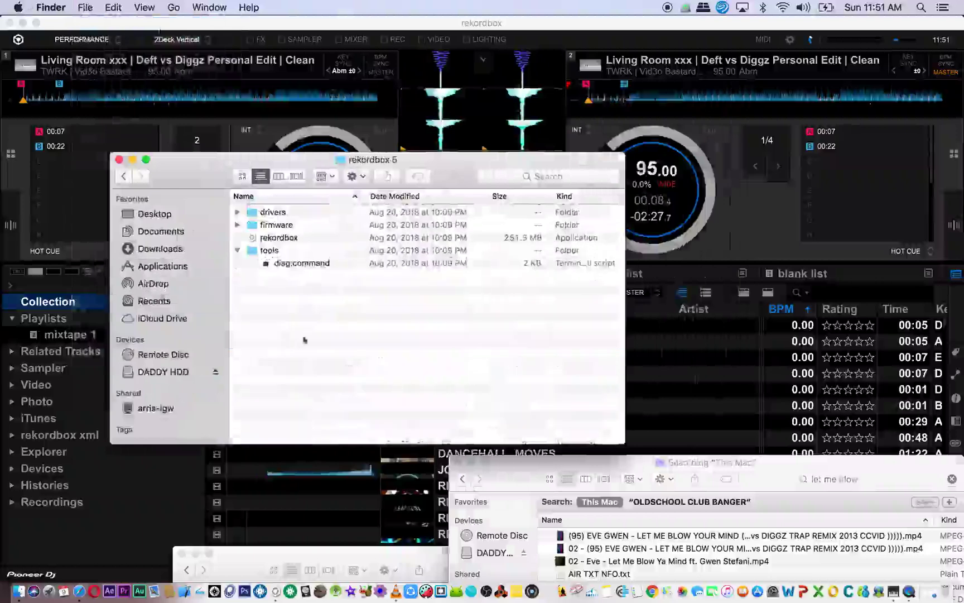
left_click(275, 240)
right_click(275, 240)
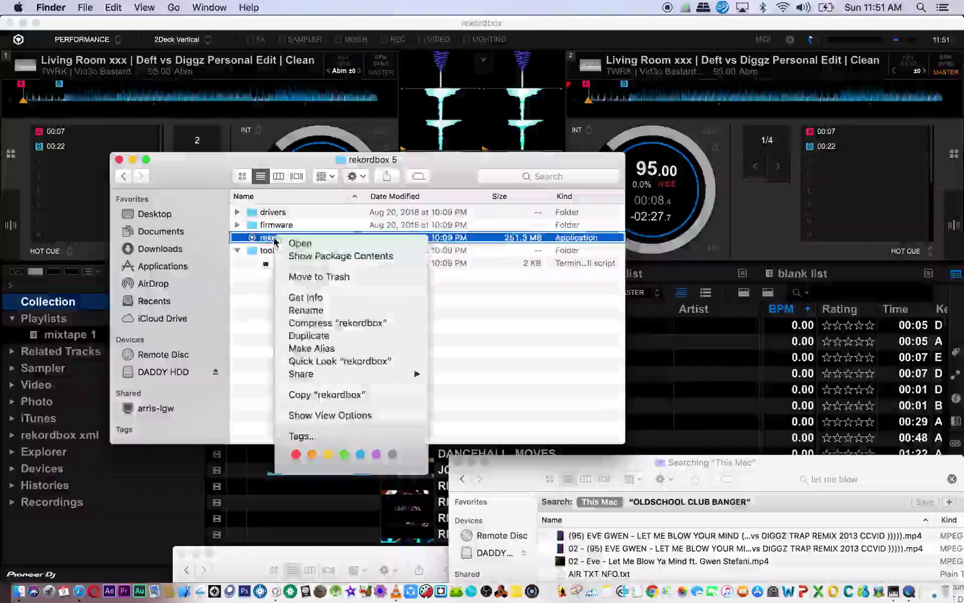
Step: Show the rekordbox app's package contents and open Contents > Resources
left_click(325, 258)
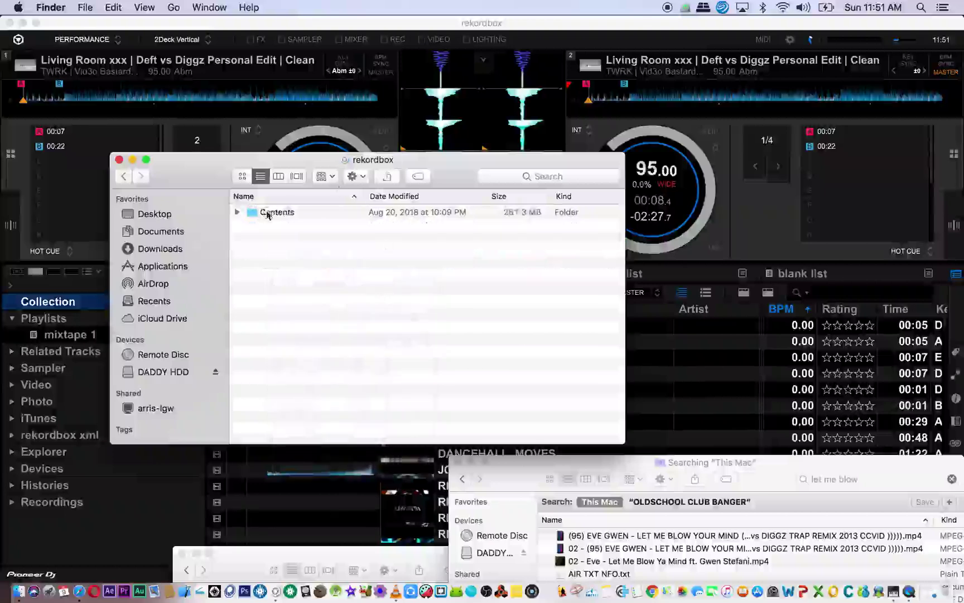
double_click(268, 214)
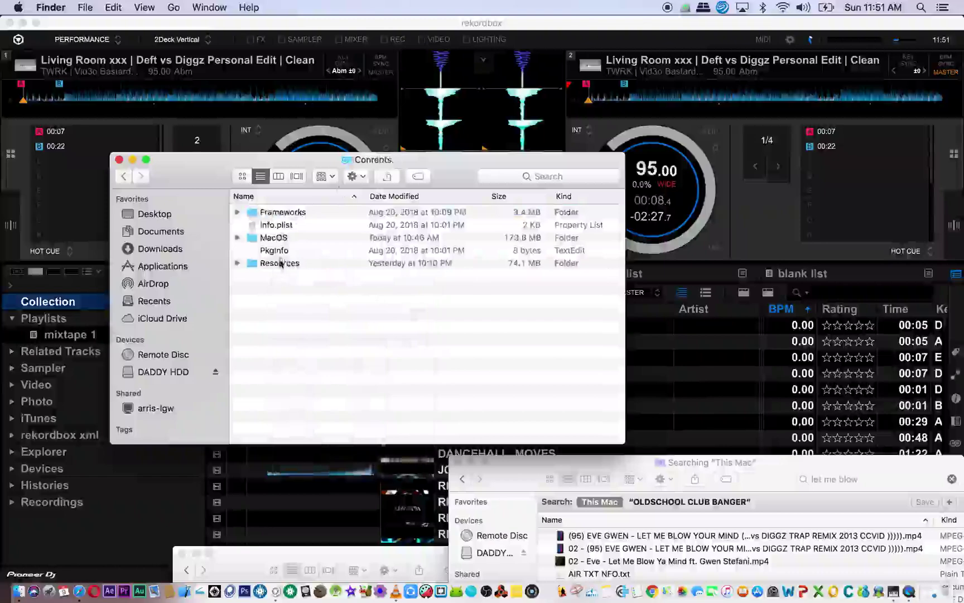
left_click(280, 263)
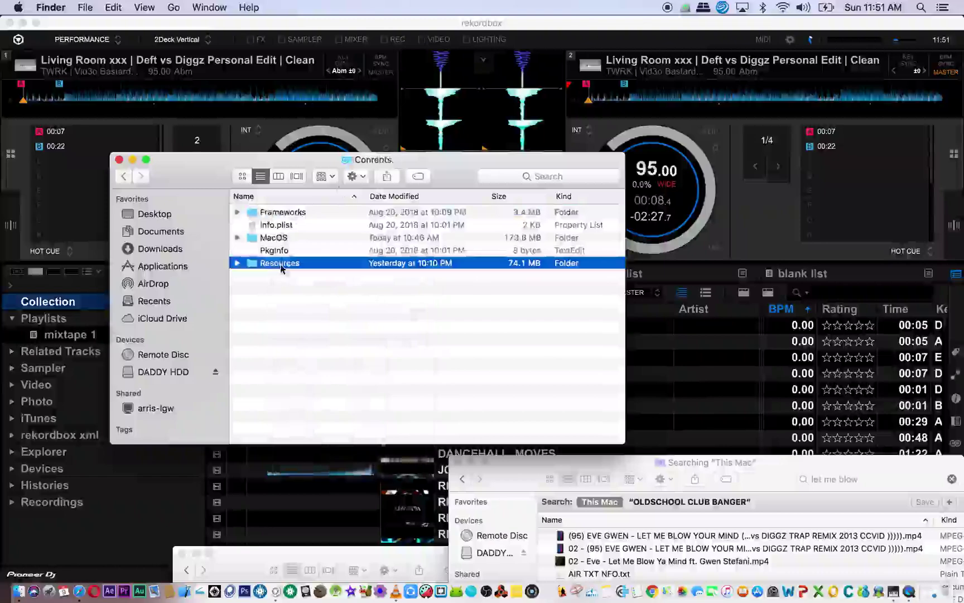
double_click(281, 263)
left_click_drag(424, 174, 620, 167)
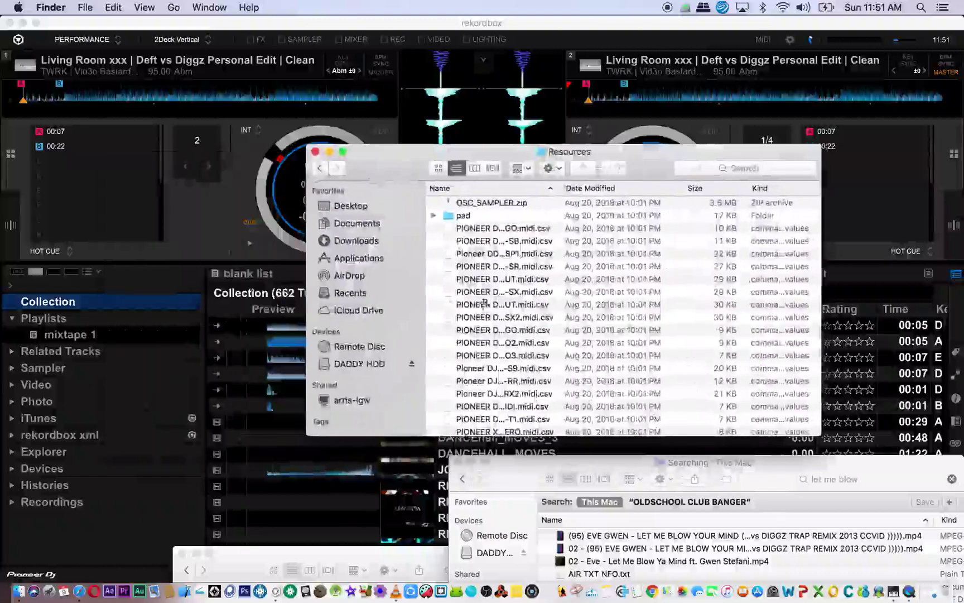
Step: Widen the Name column and copy PIONEER DDJ-SB.midi.csv
left_click_drag(560, 188, 693, 164)
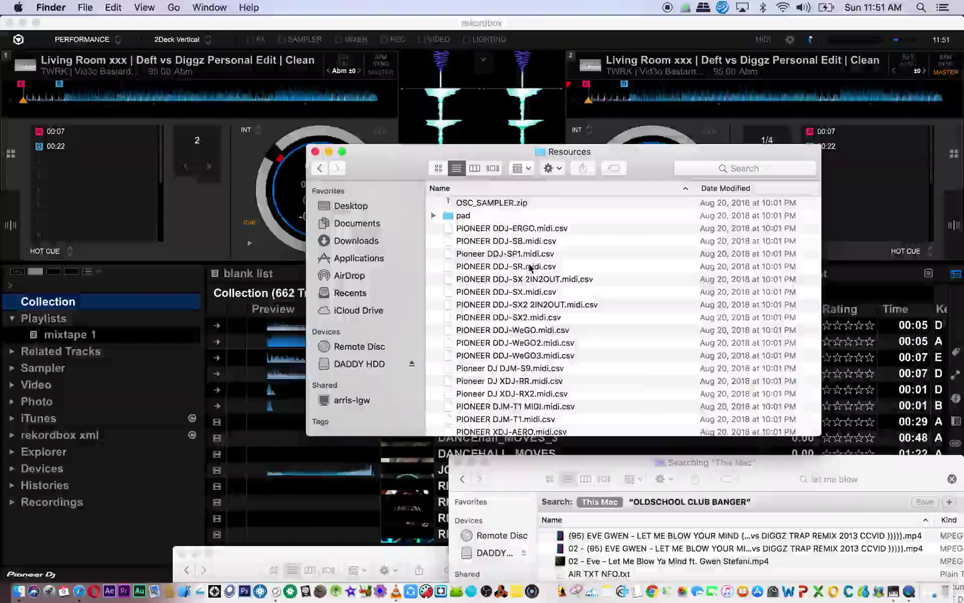
left_click(525, 242)
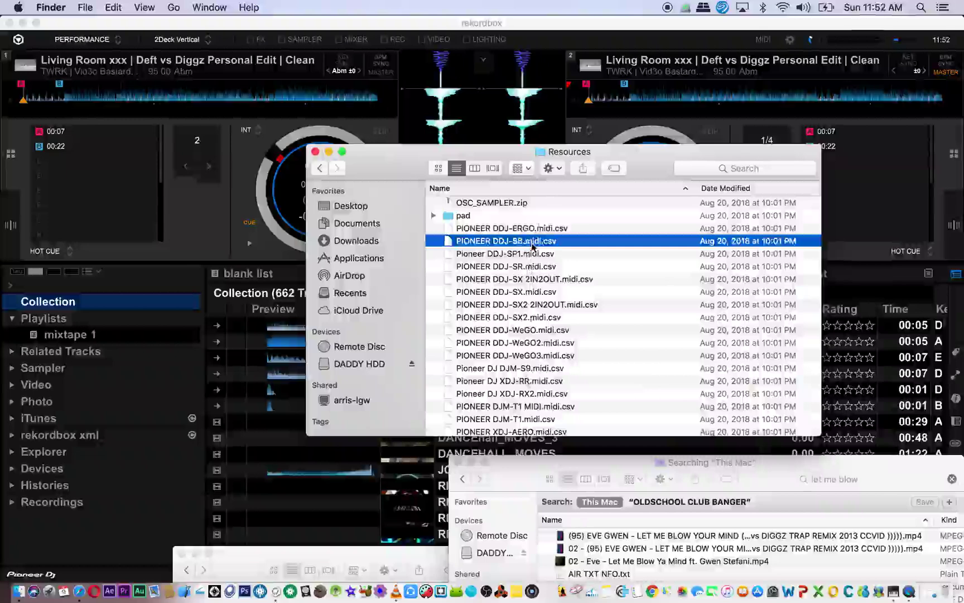
key("super+c")
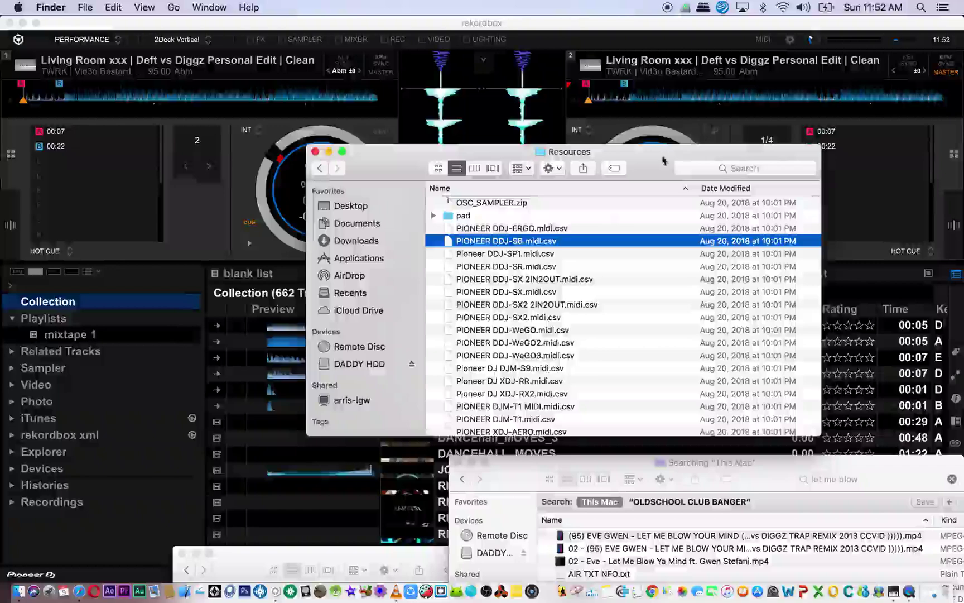
Step: Paste PIONEER DDJ-SB.midi.csv into the Desktop's DDJ SB folder
left_click_drag(639, 157, 428, 105)
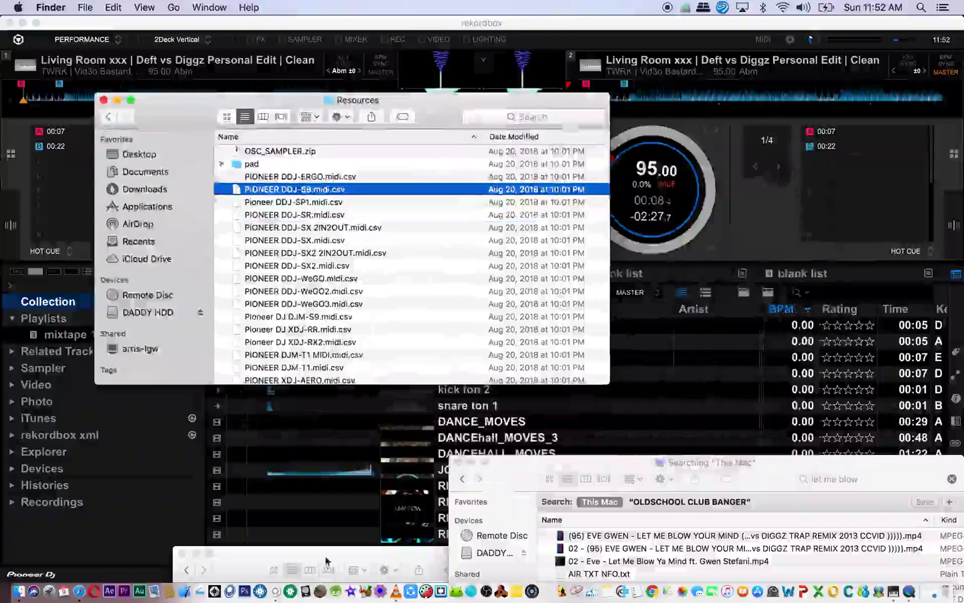
left_click_drag(324, 554, 458, 409)
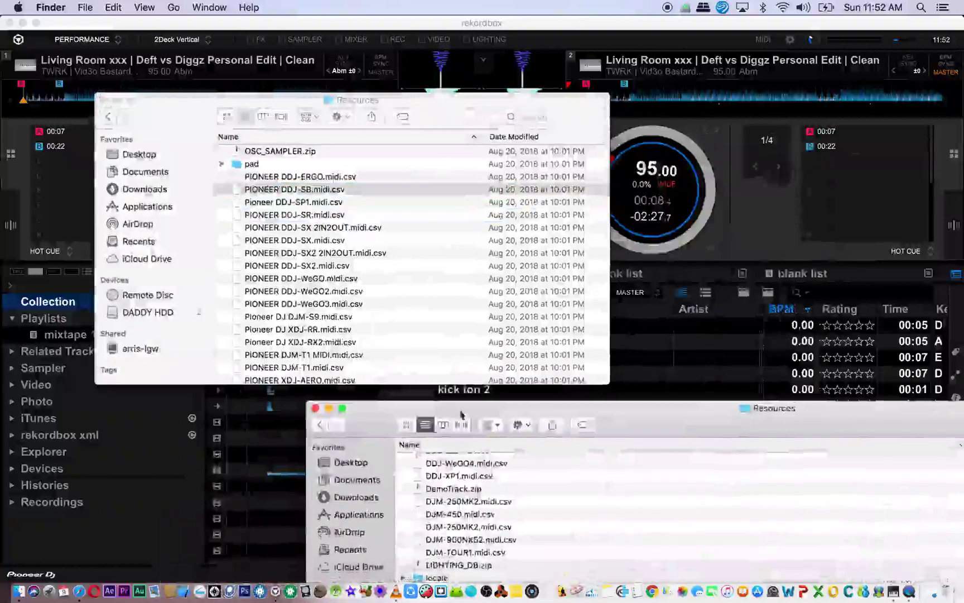
left_click(360, 459)
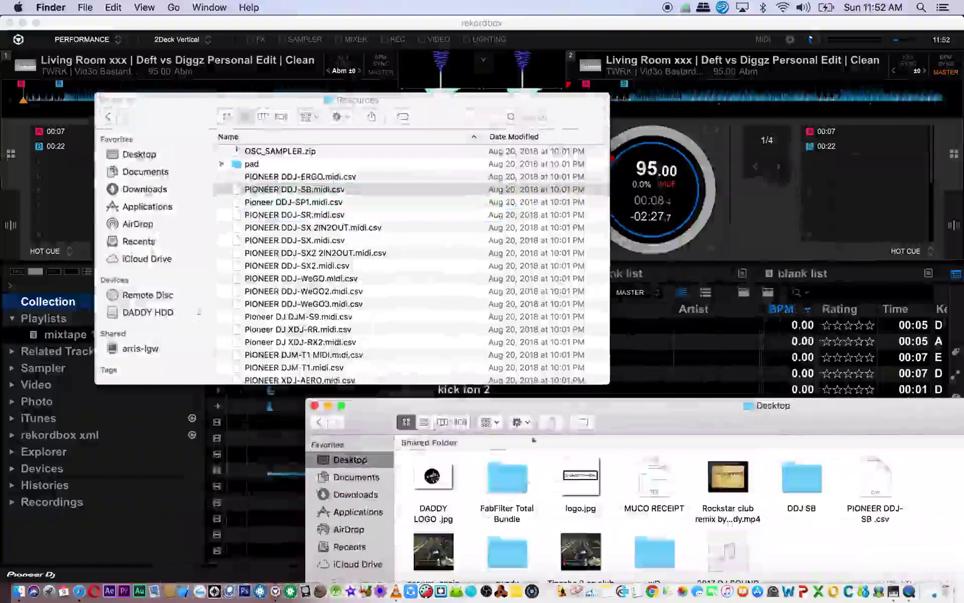
left_click_drag(619, 418, 518, 434)
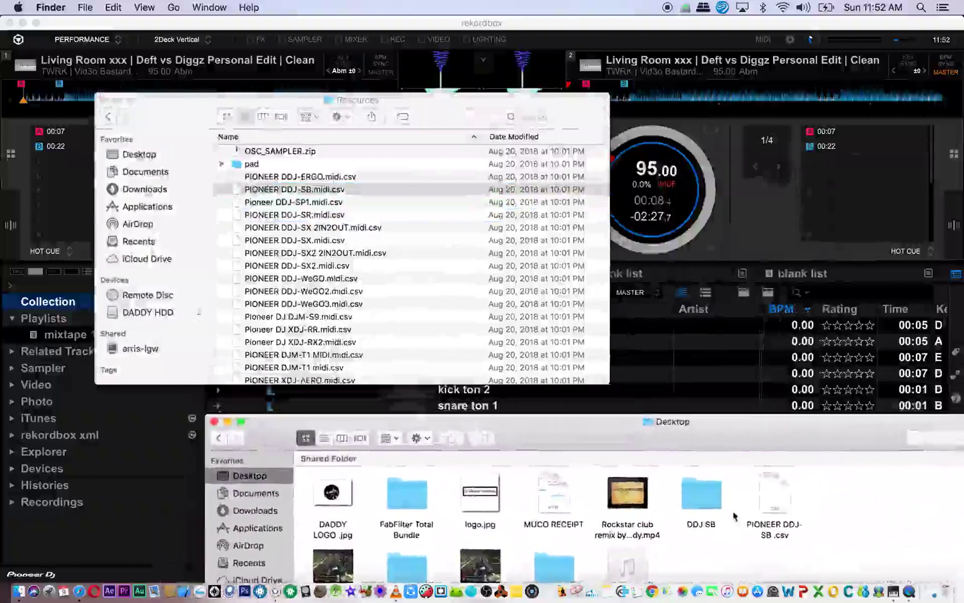
left_click(713, 508)
double_click(692, 502)
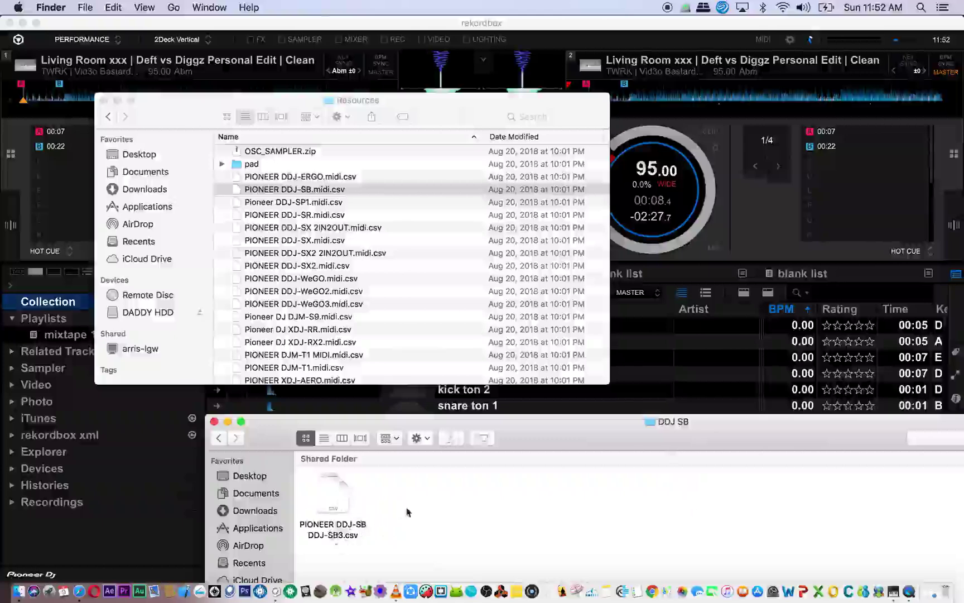
key("super+v")
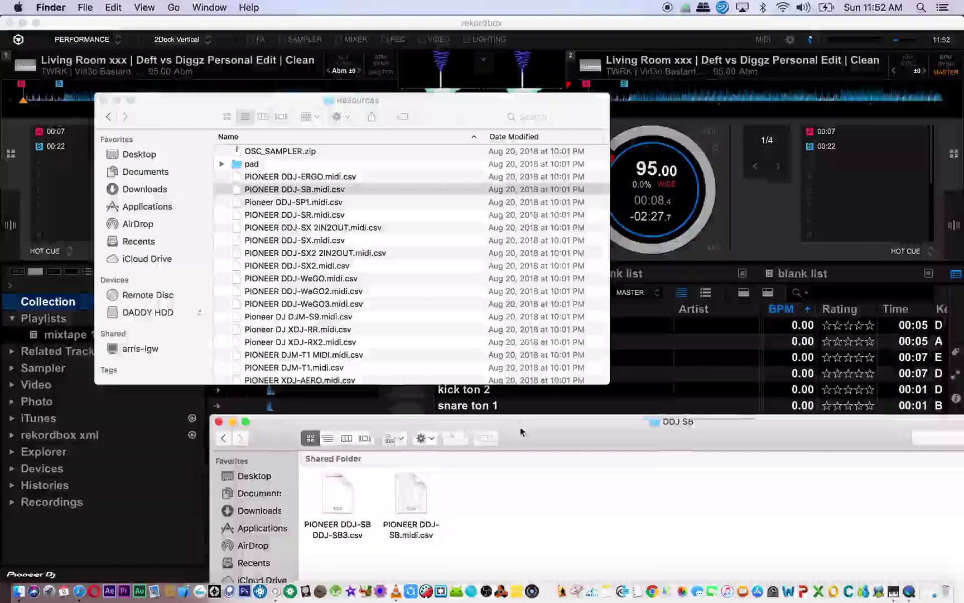
Step: Move the DDJ SB window aside and bring rekordbox back to the front
left_click_drag(515, 432, 592, 490)
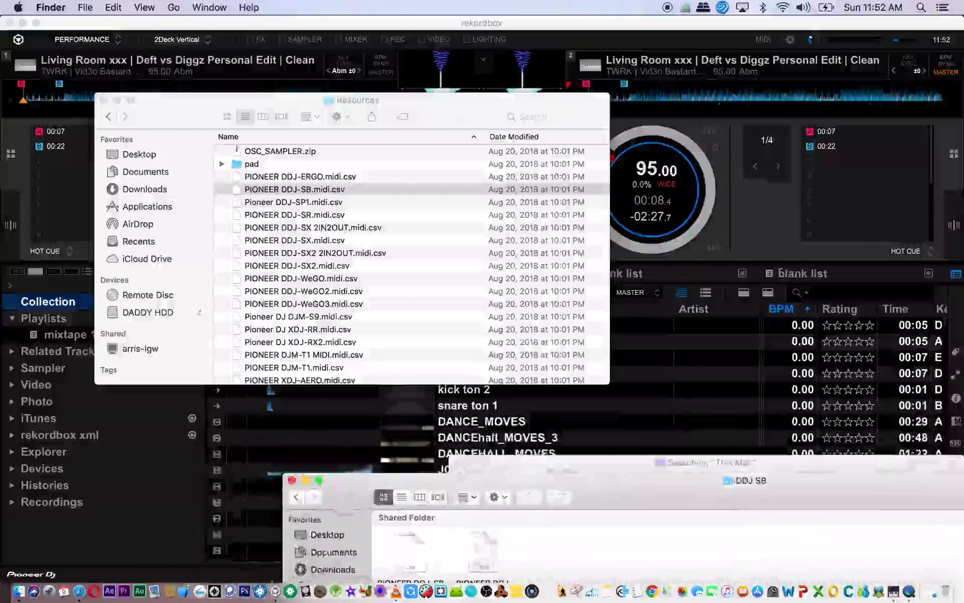
left_click(756, 230)
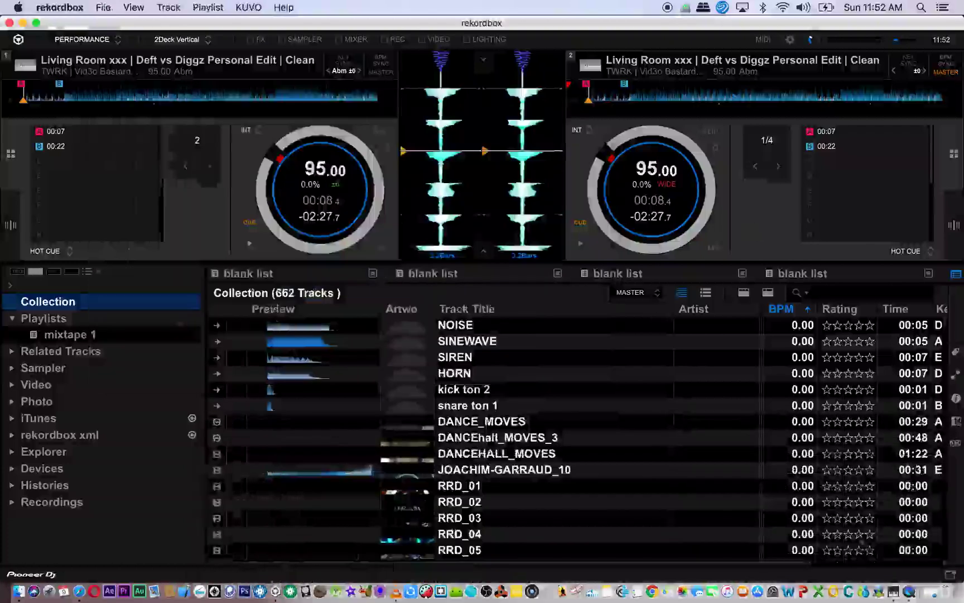
left_click(893, 594)
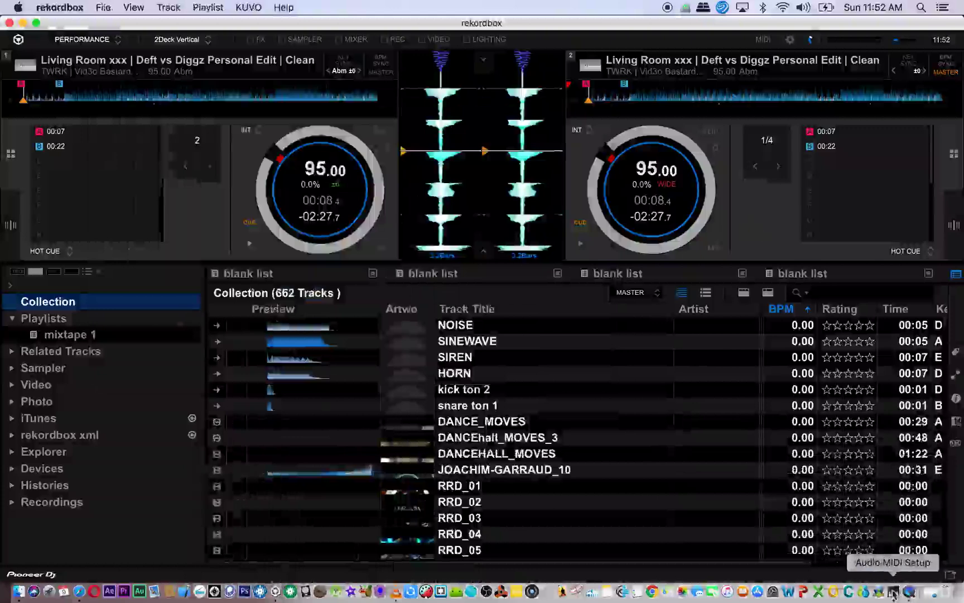
Step: Launch Audio MIDI Setup by searching 'au' in Spotlight
left_click(922, 8)
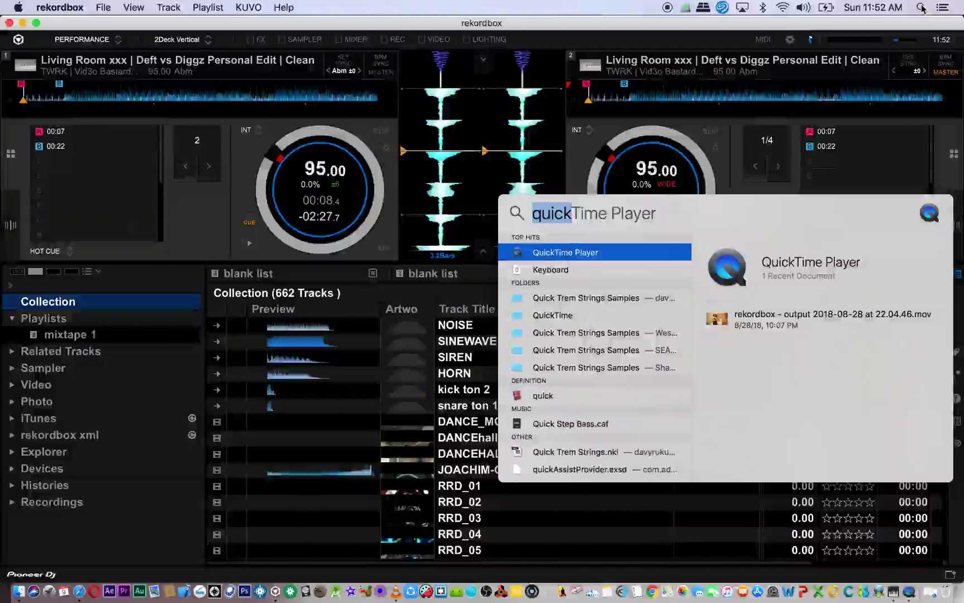
type("au")
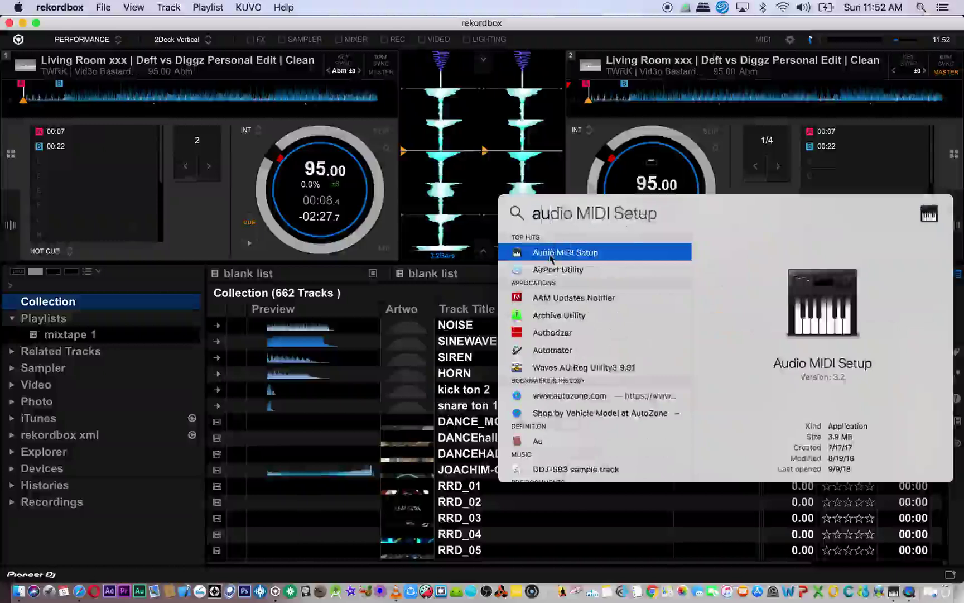
key("Return")
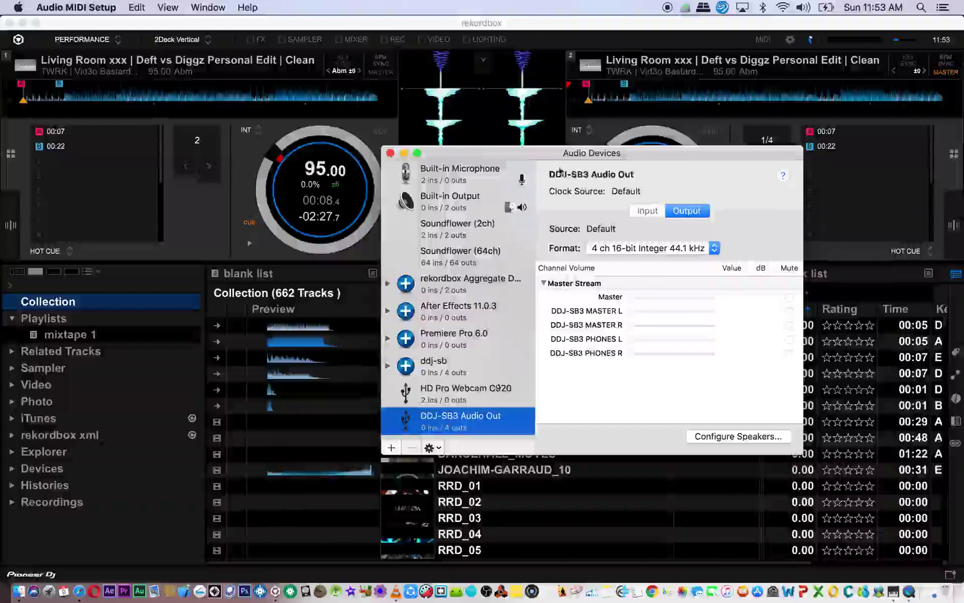
Step: Move the Audio Devices window up and left, then open the Window menu
left_click_drag(578, 180, 565, 159)
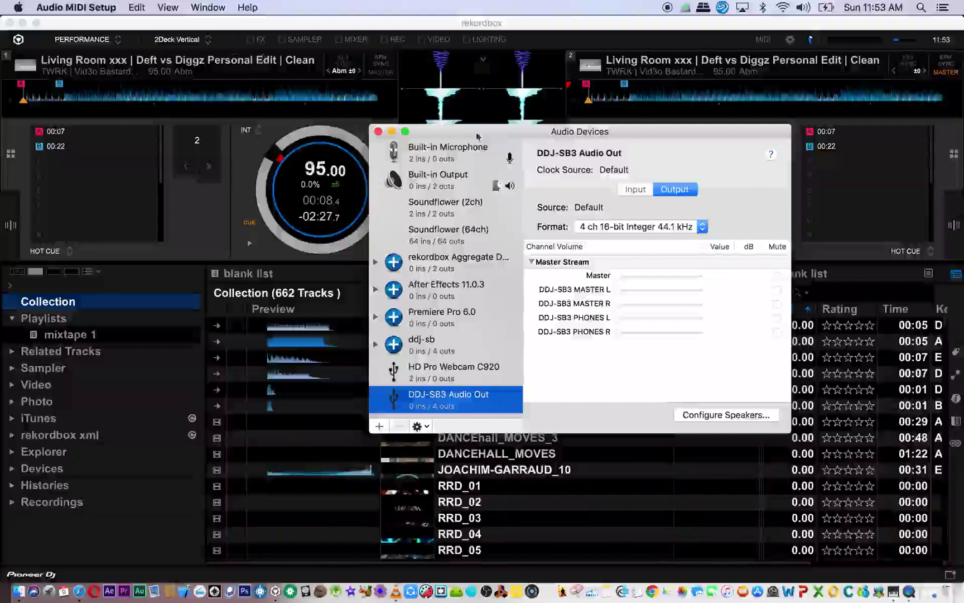
left_click_drag(477, 136, 370, 127)
left_click(196, 7)
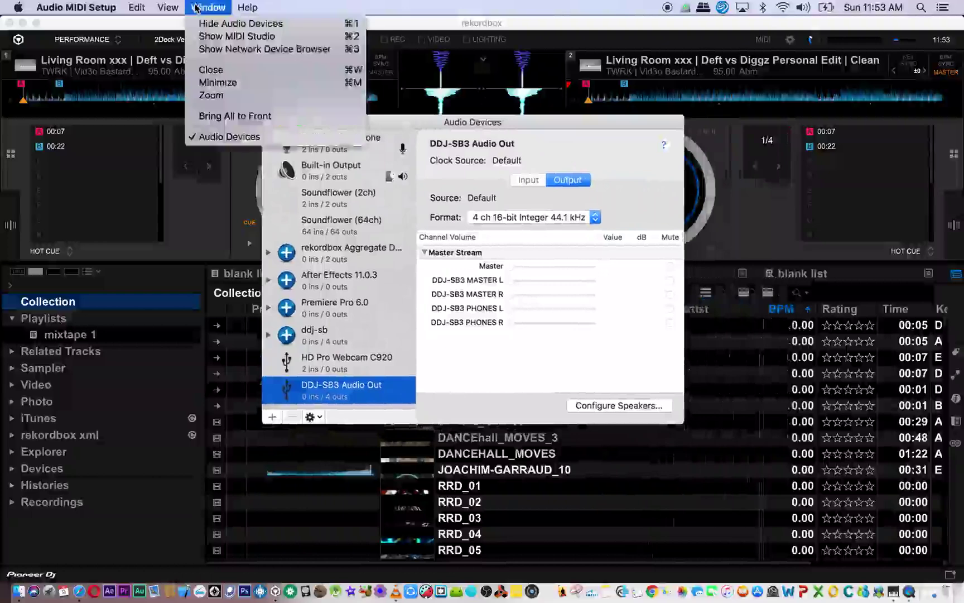
Step: Choose Show MIDI Studio to list Bluetooth, IAC Driver, Network and PIONEER DDJ-SB
left_click(213, 40)
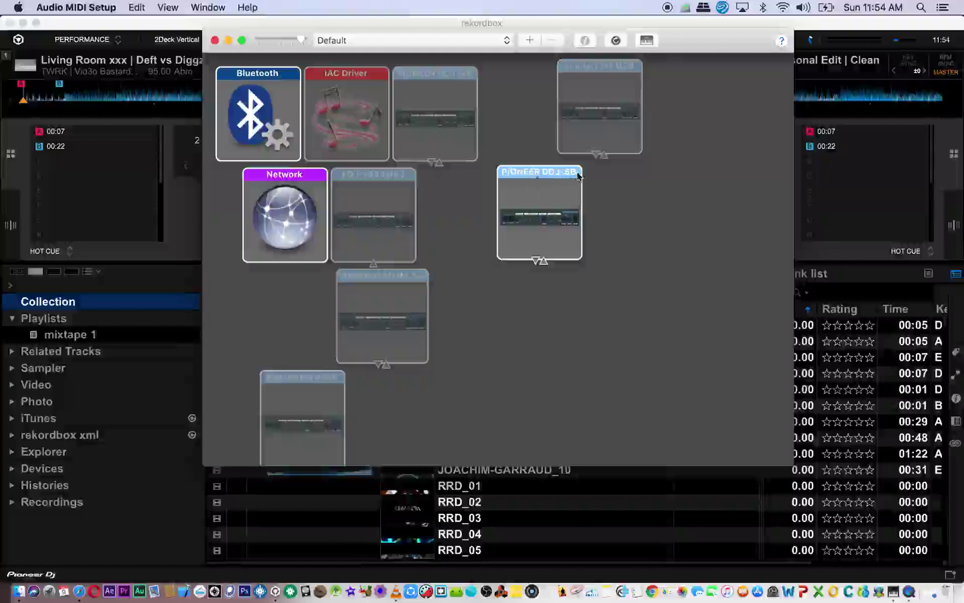
Step: Confirm the controller's Device Name is PIONEER DDJ-SB, then close Properties, MIDI Studio and Audio Devices
double_click(547, 201)
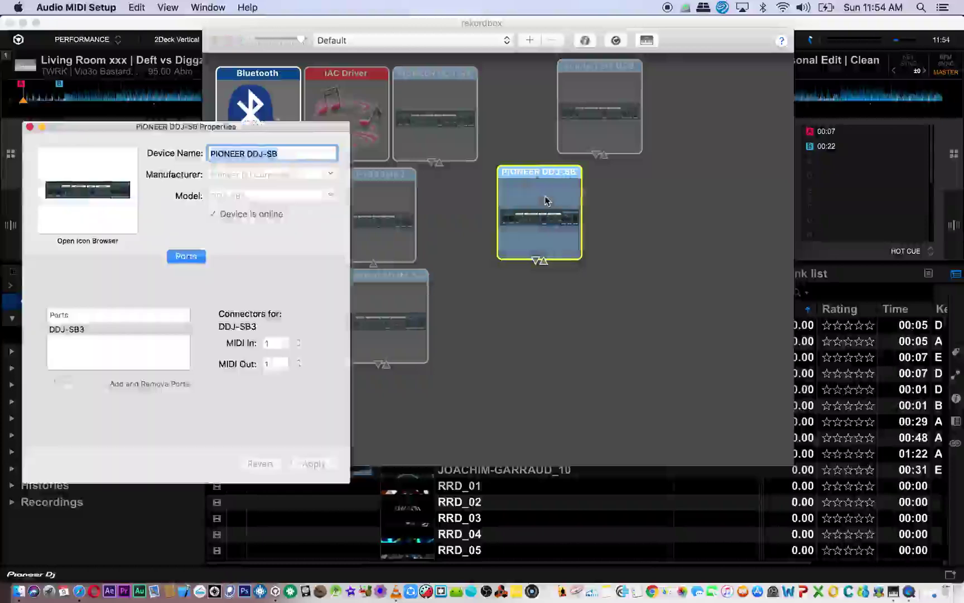
left_click(281, 155)
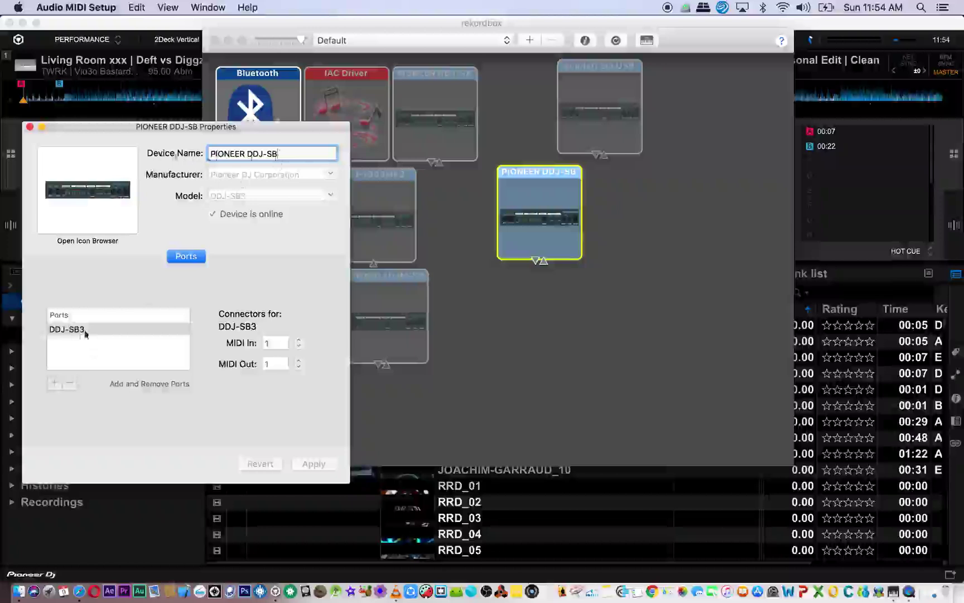
left_click_drag(226, 131, 570, 166)
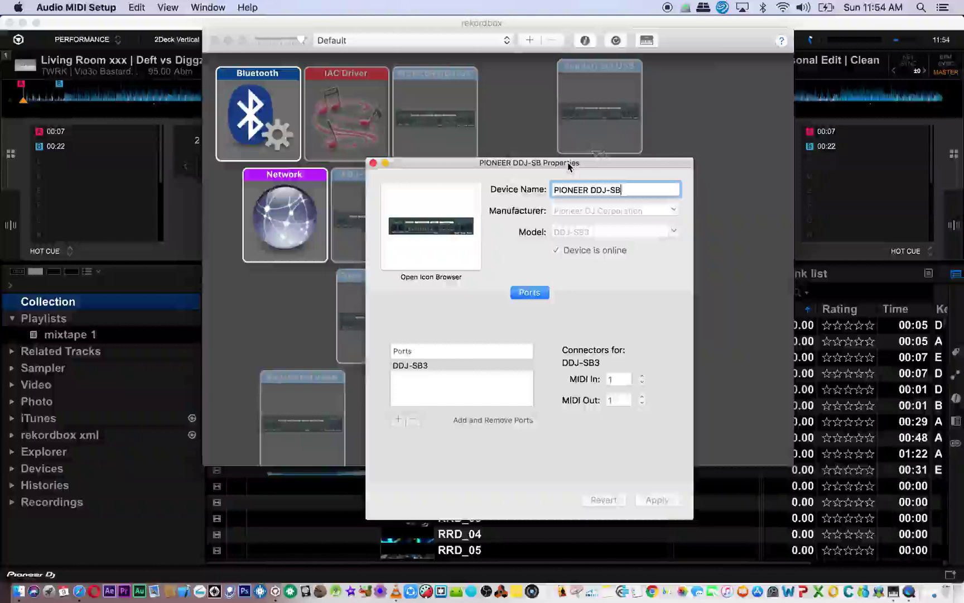
left_click(373, 163)
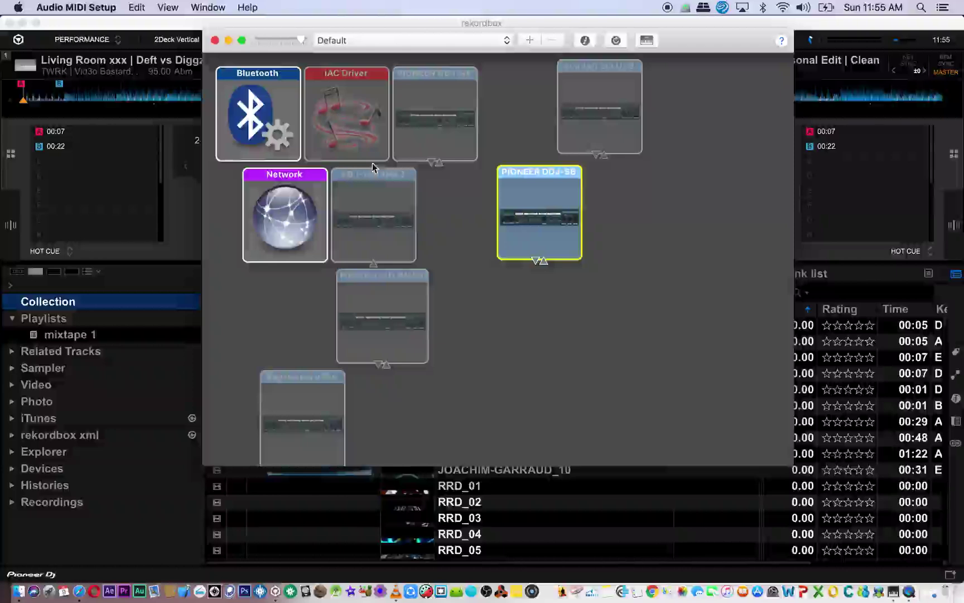
left_click(214, 41)
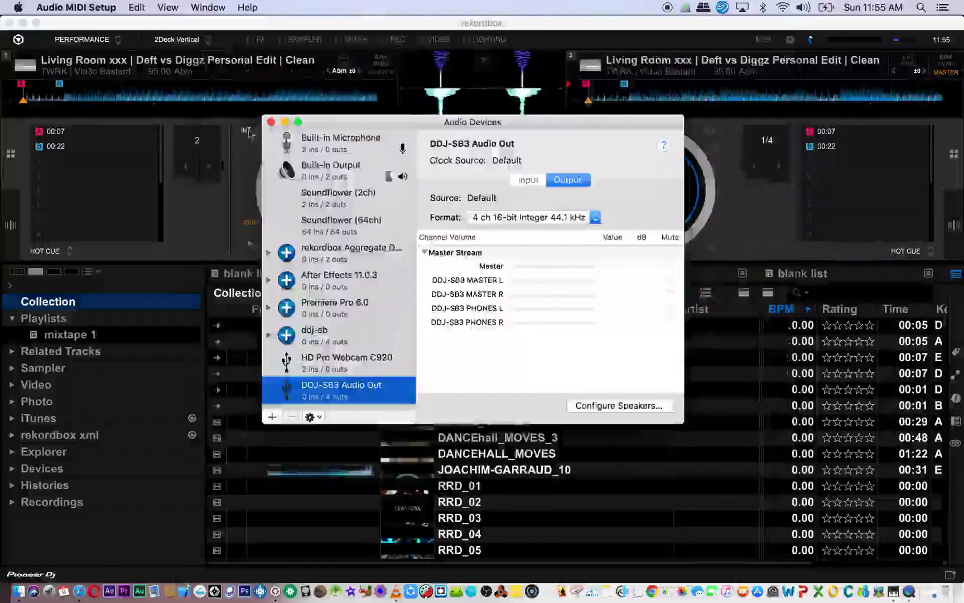
left_click(271, 122)
Step: Open rekordbox's MIDI setting window for the DDJ-SB3 and start an IMPORT
left_click(761, 40)
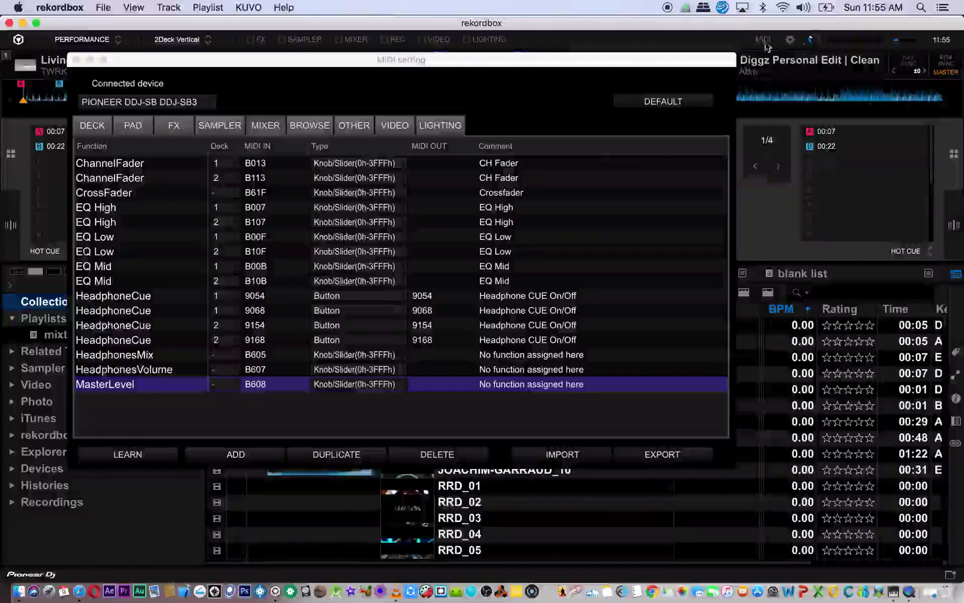
left_click_drag(238, 61, 270, 97)
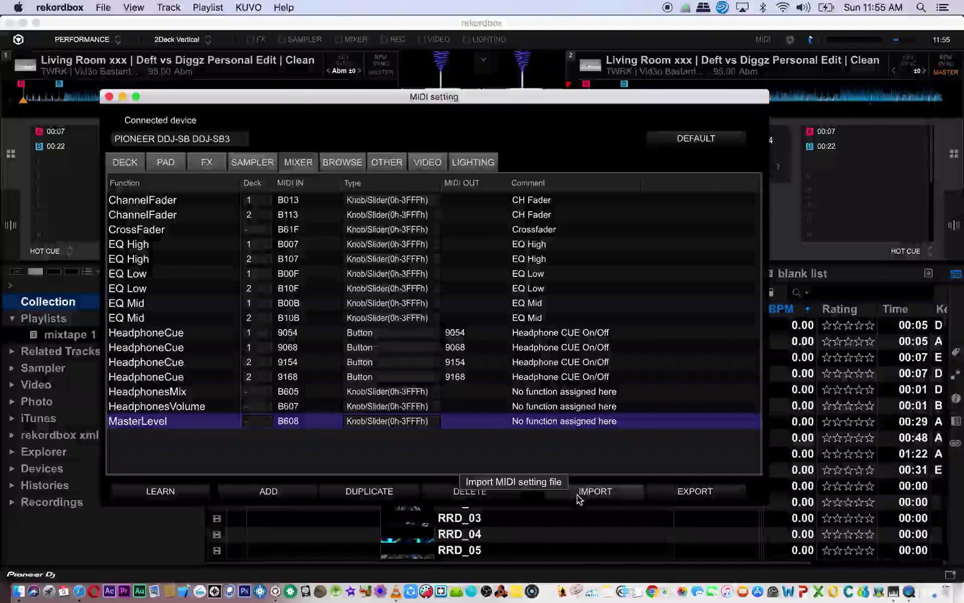
left_click(578, 495)
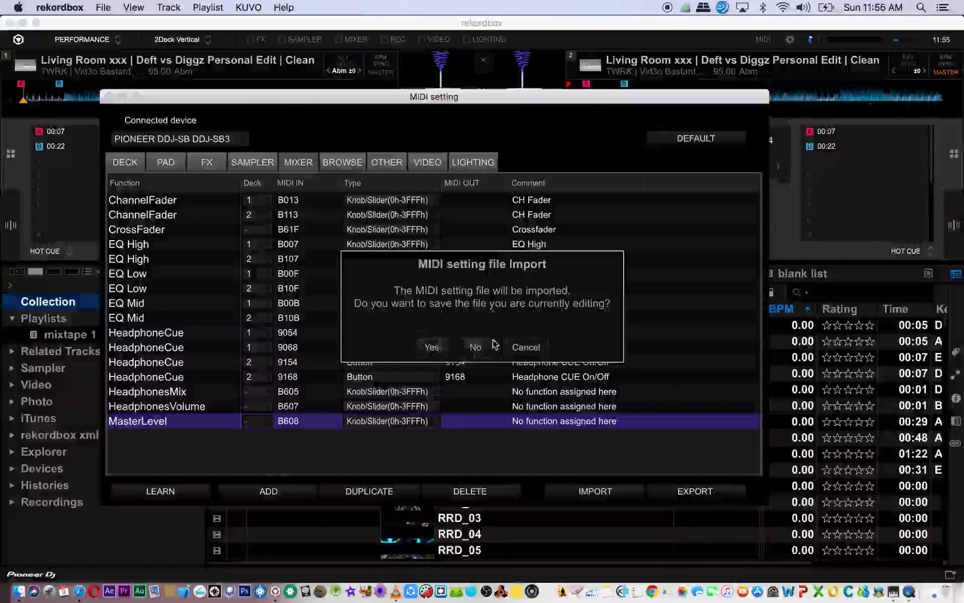
Step: Restart the import and choose not to save the current mapping file
left_click(430, 347)
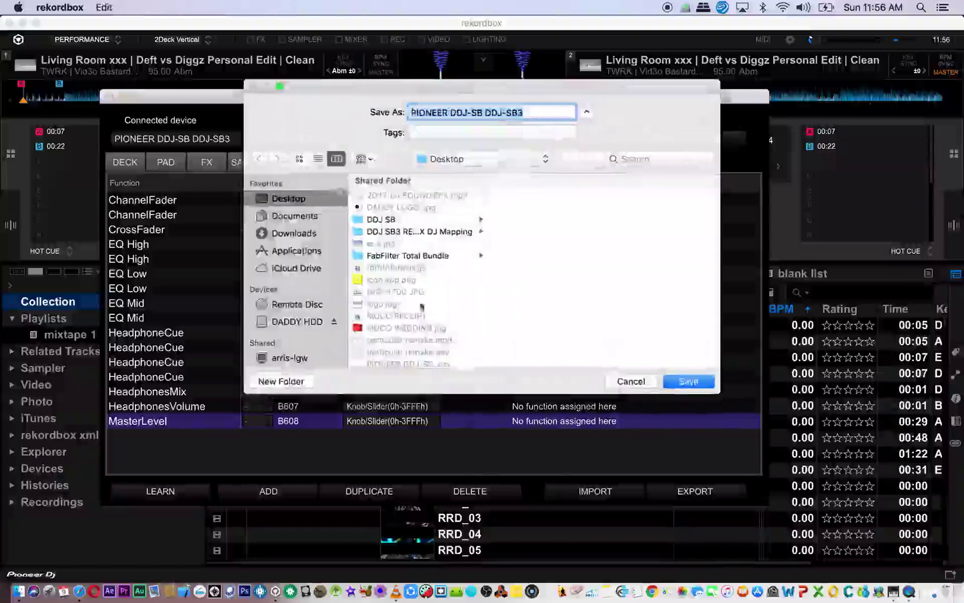
left_click(614, 384)
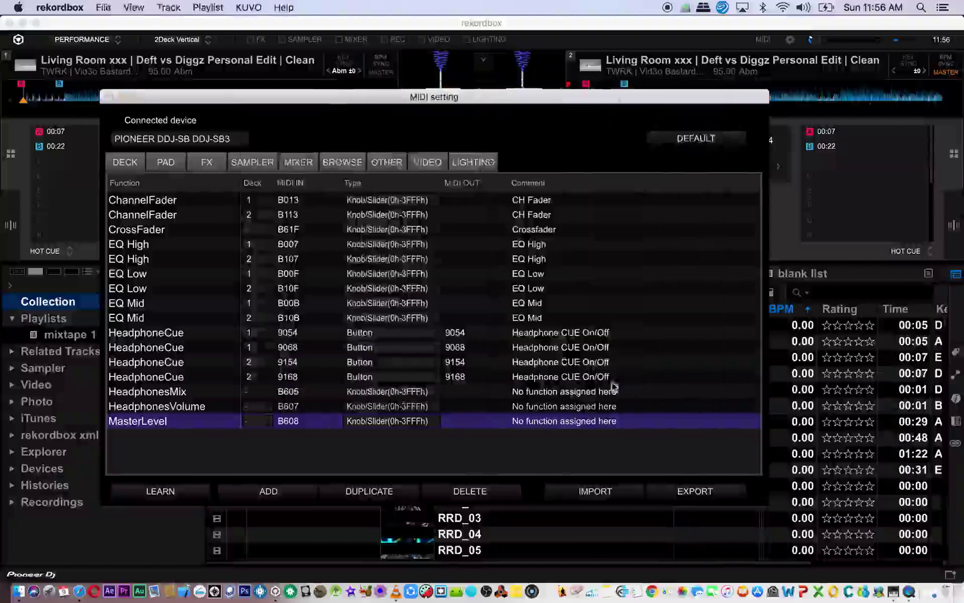
left_click(583, 498)
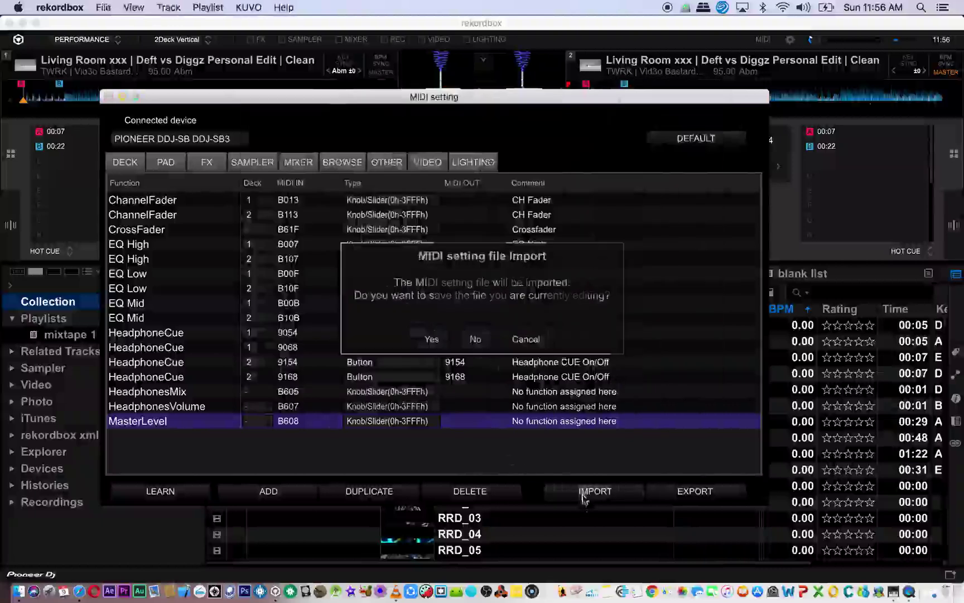
left_click(475, 339)
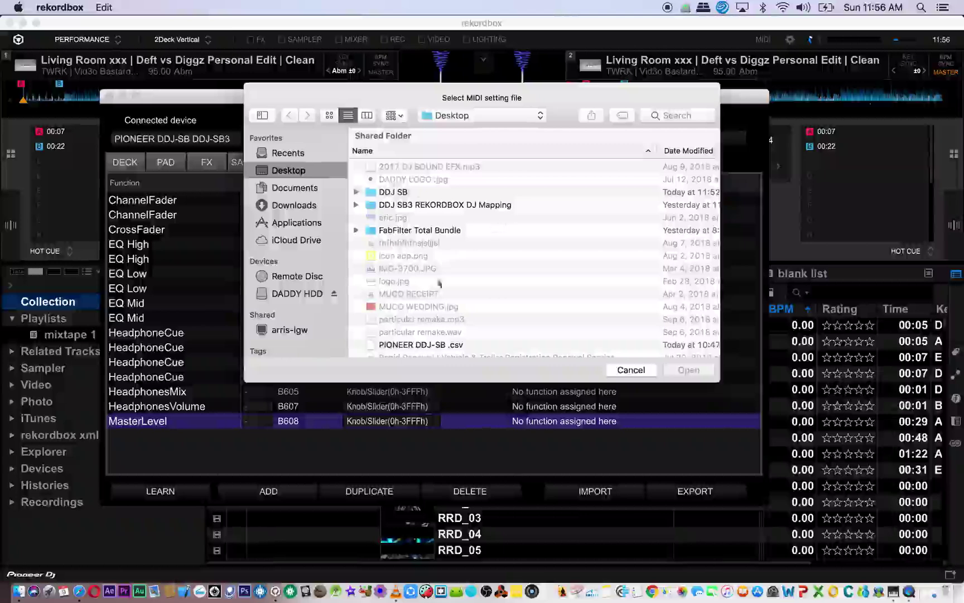
Step: Import PIONEER DDJ-SB.midi.csv from the DDJ SB folder
left_click(389, 192)
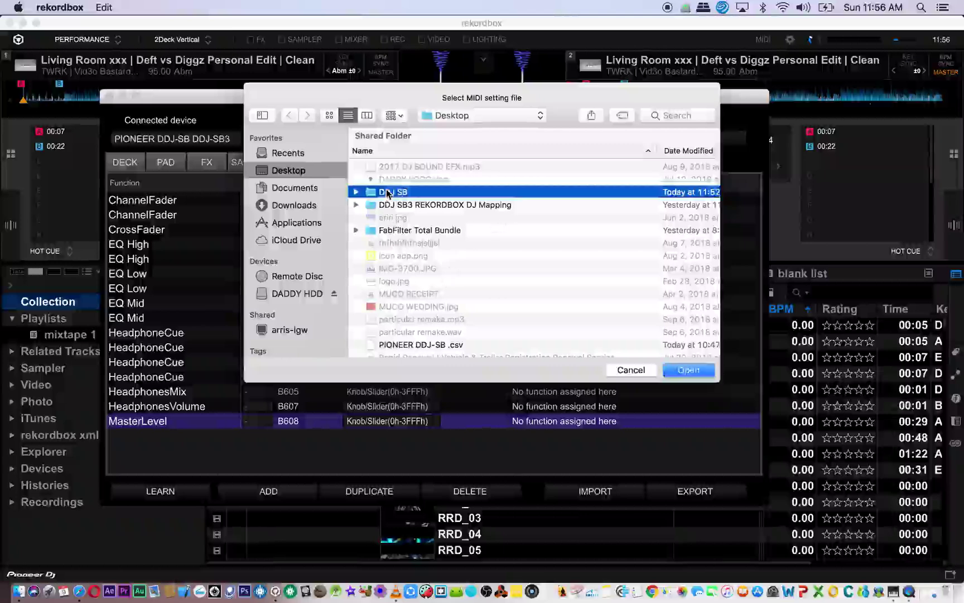
double_click(389, 193)
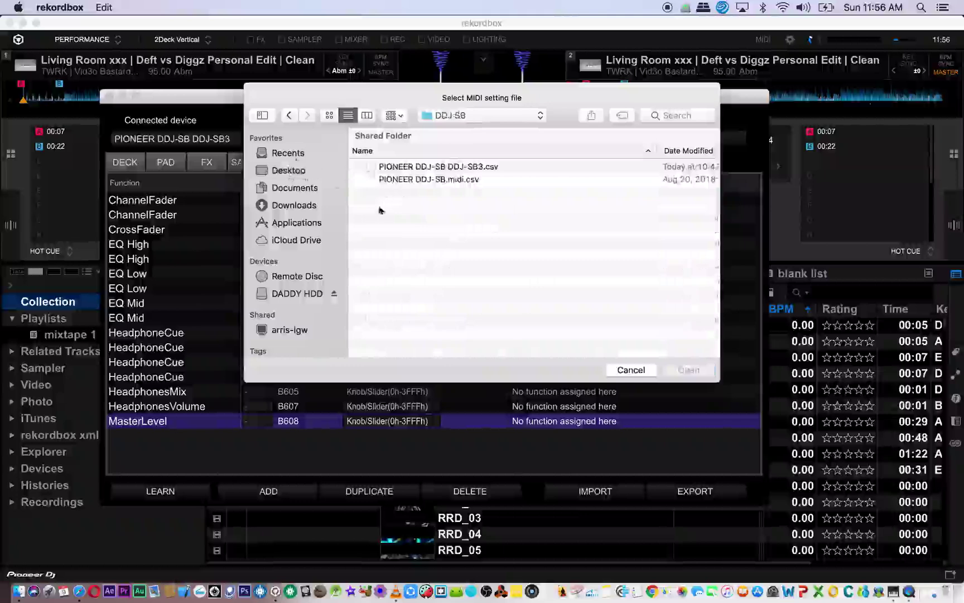
left_click(420, 181)
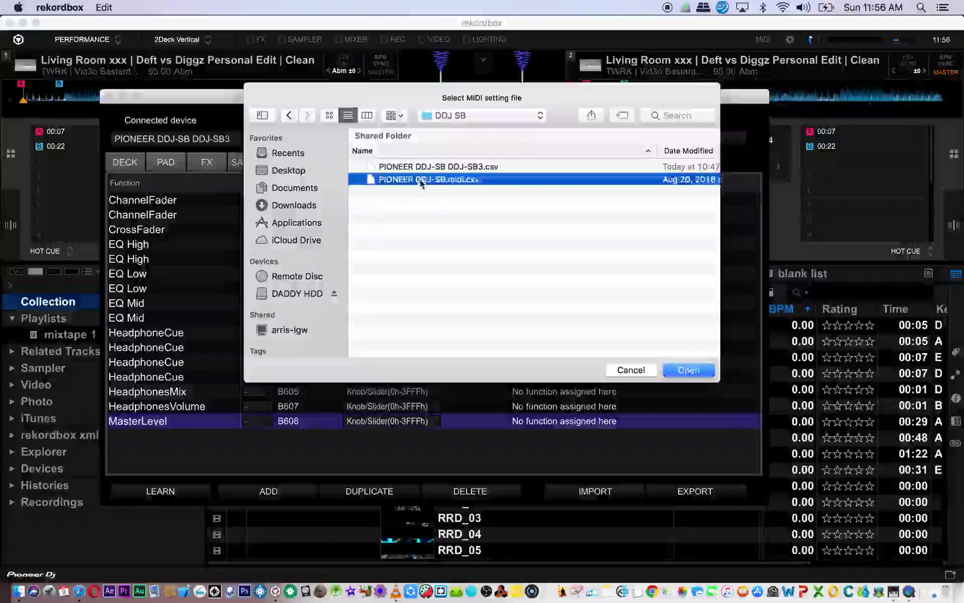
left_click(640, 370)
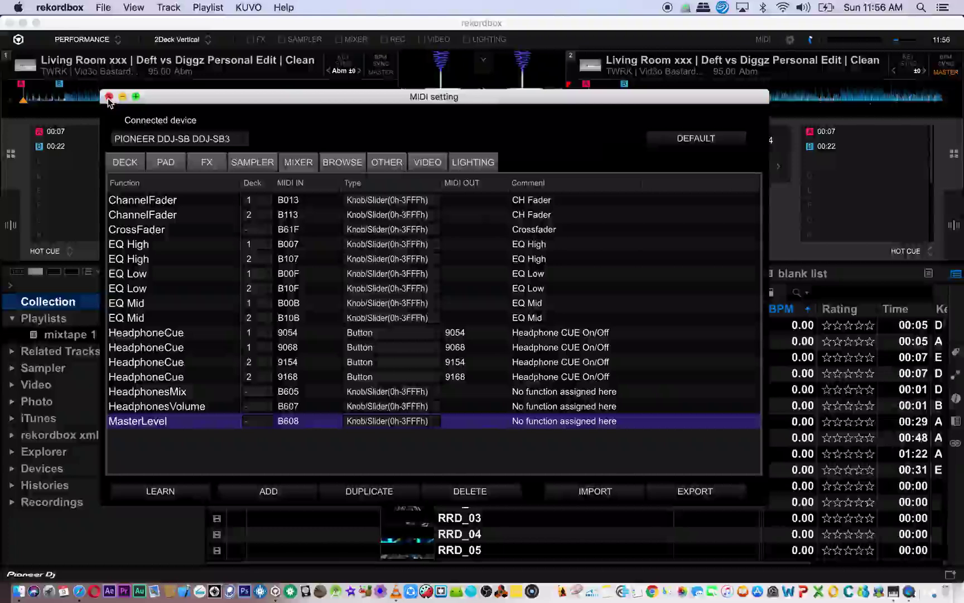
Step: Close the MIDI setting window and stop deck 2 playback with Space
left_click(109, 97)
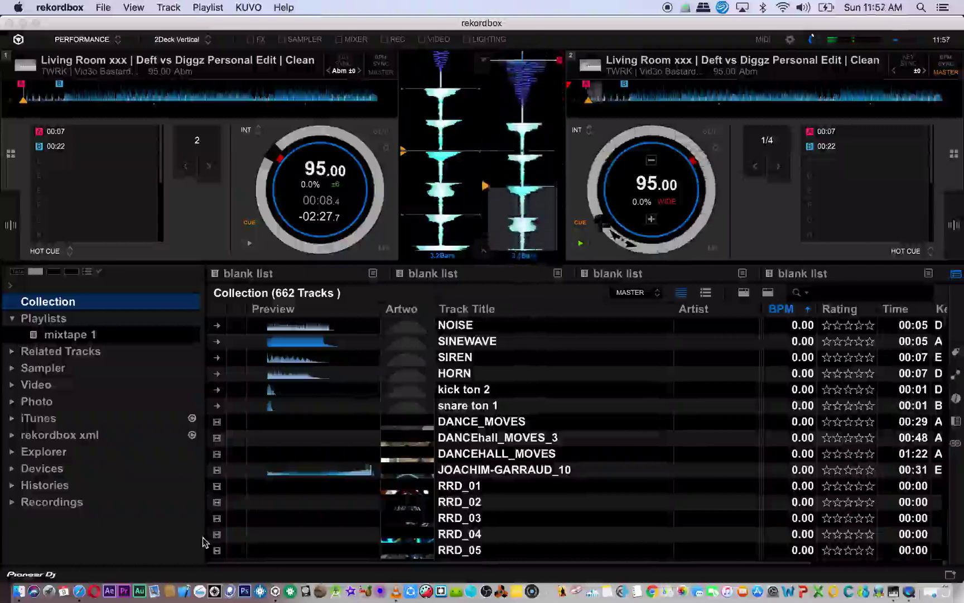
key("space")
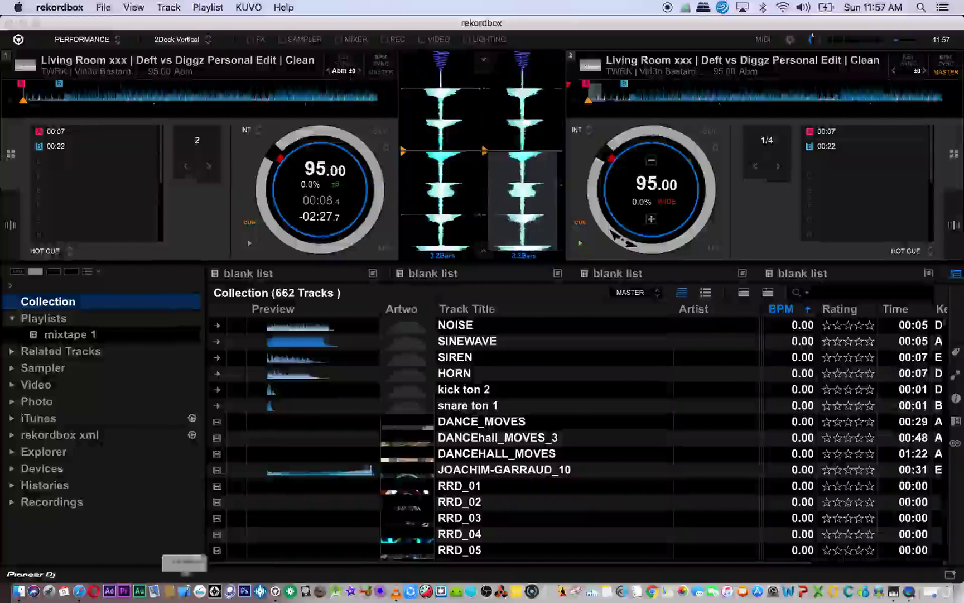